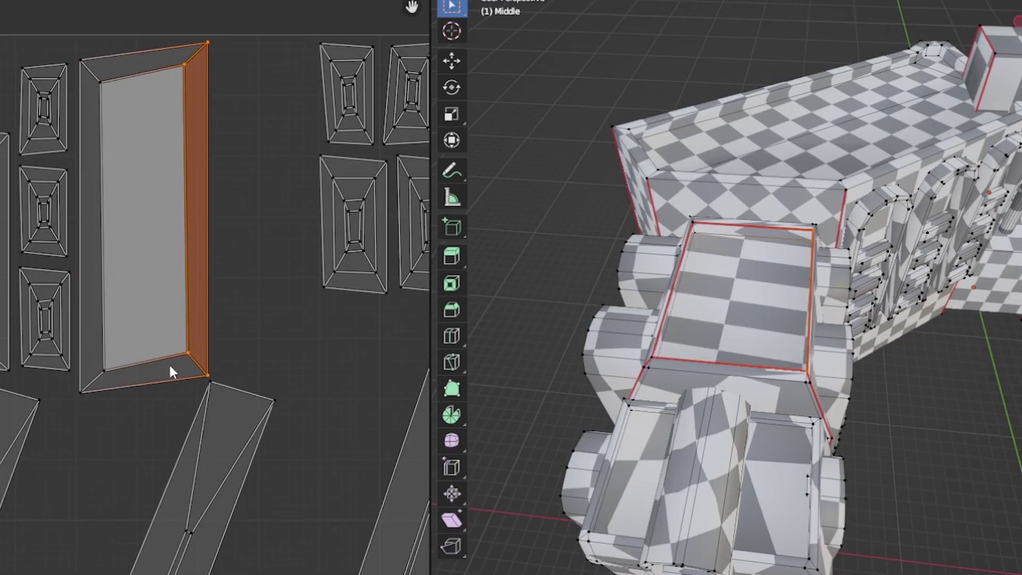
Shift the window island's selected edge strip to the right with G.
key(g)
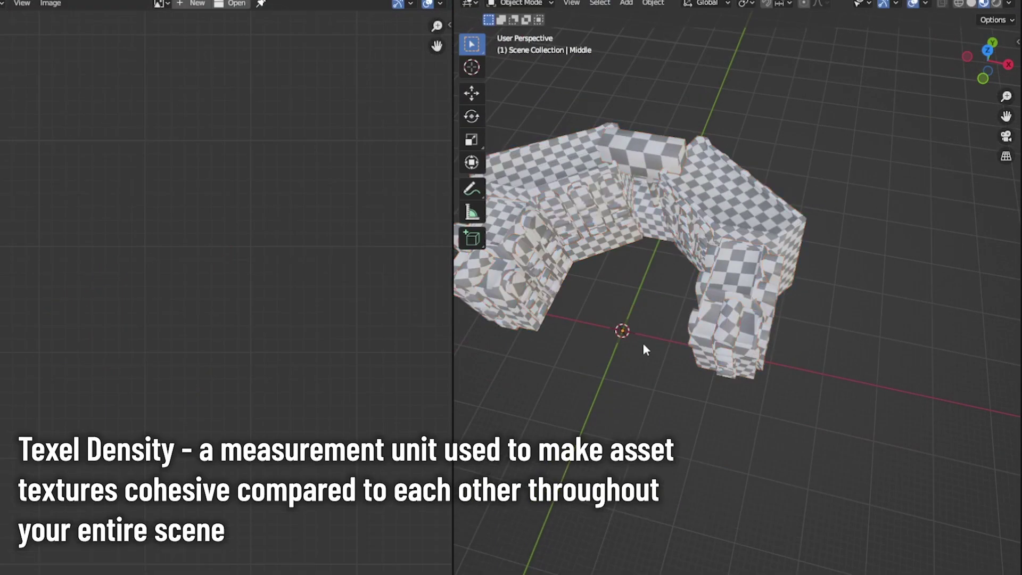
middle_drag(643, 343, 632, 238)
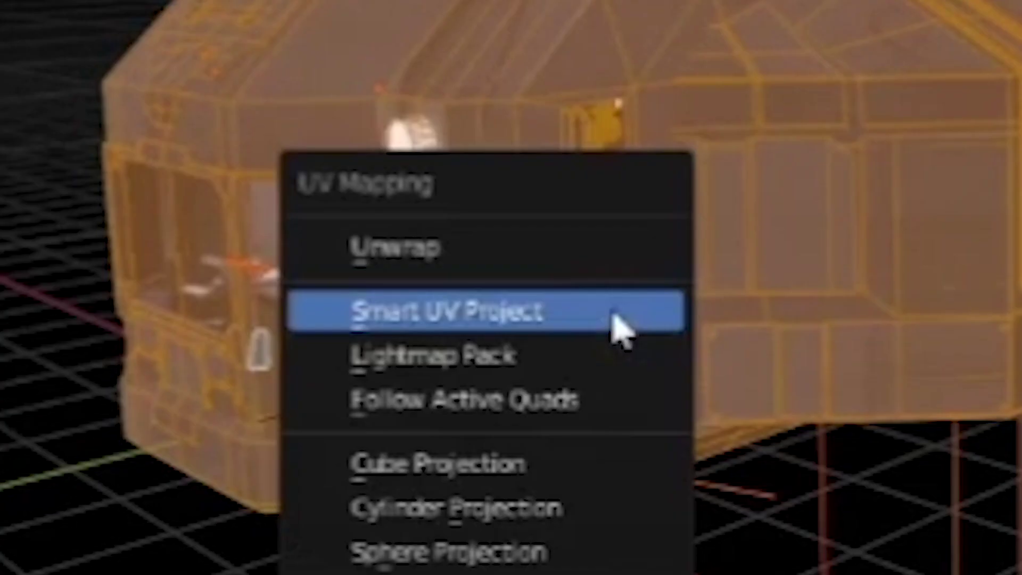
Bring up the Smart UV Project settings from the UV unwrap menu.
click(616, 326)
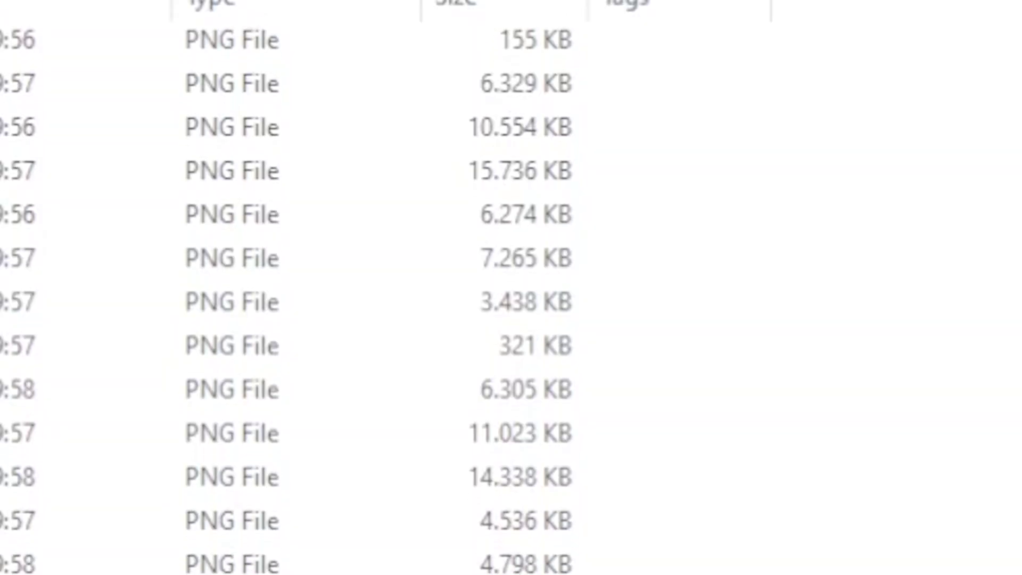
scroll(287, 298, down, 3)
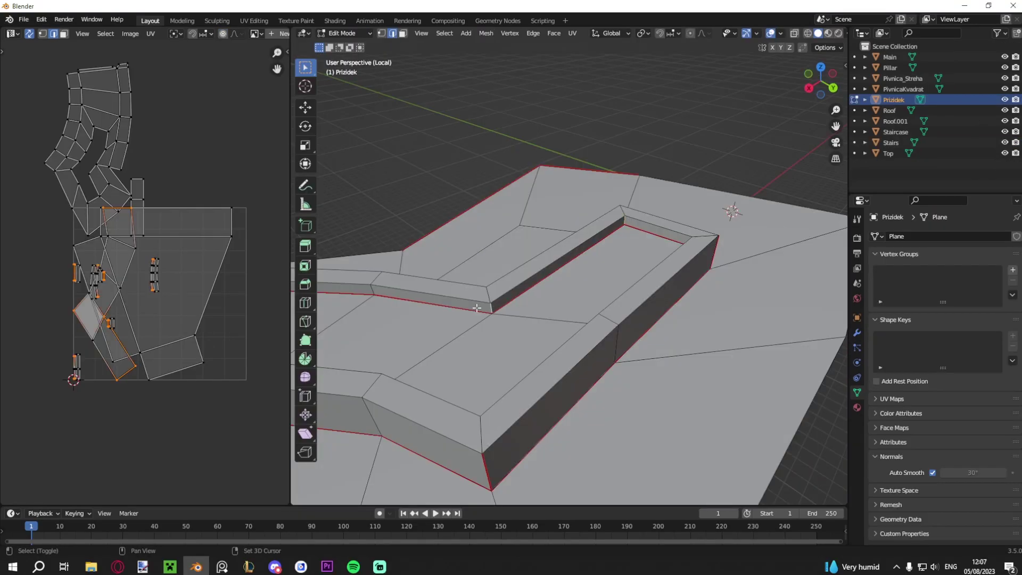
Select the entire Prizidek mesh and unwrap it into flat islands along its seams.
middle_drag(476, 308, 520, 251)
scroll(597, 293, down, 5)
key(a)
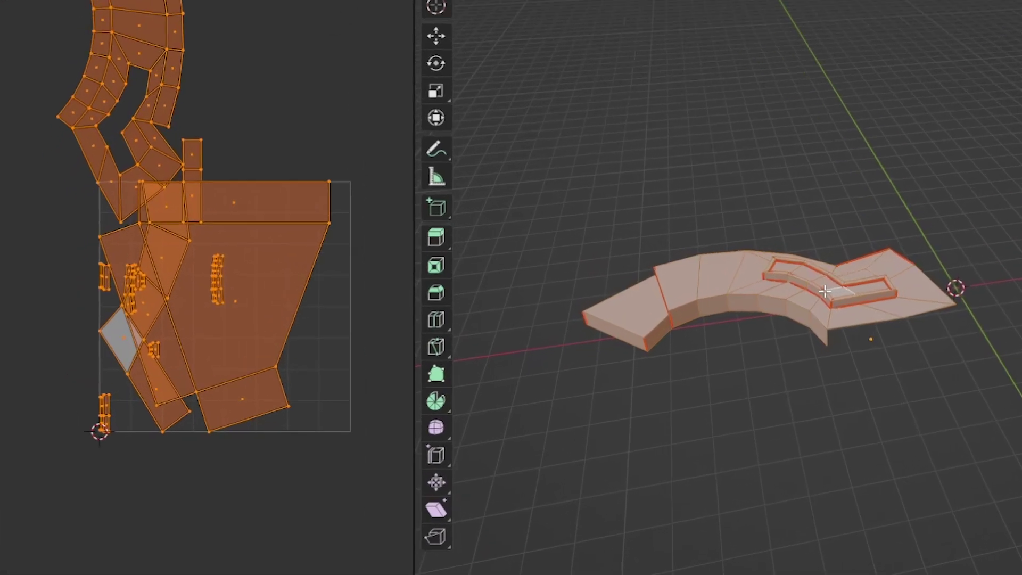
key(u)
click(518, 267)
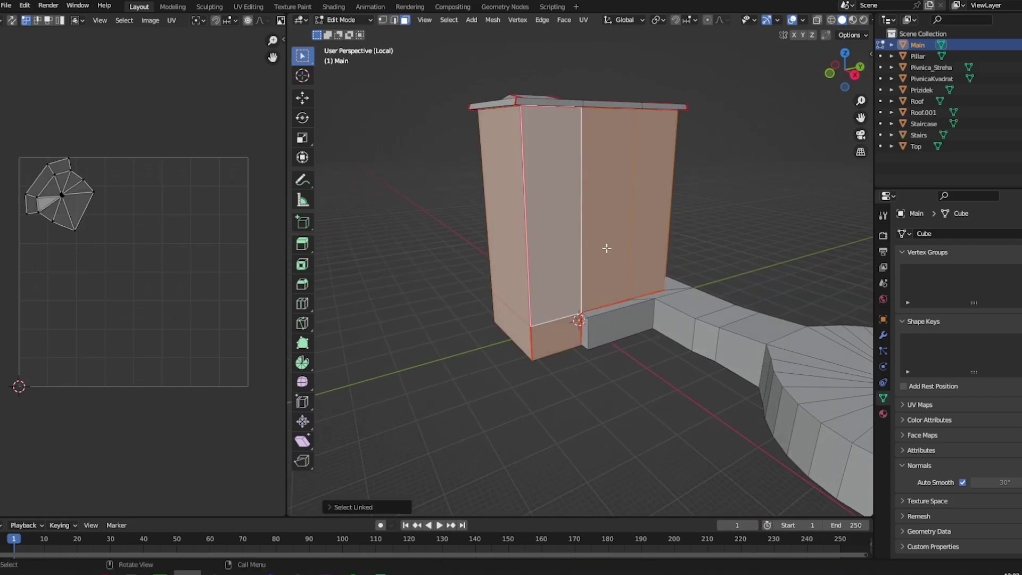
Unwrap the Main mesh's selected faces into strip islands, then select one wall edge.
key(u)
click(594, 247)
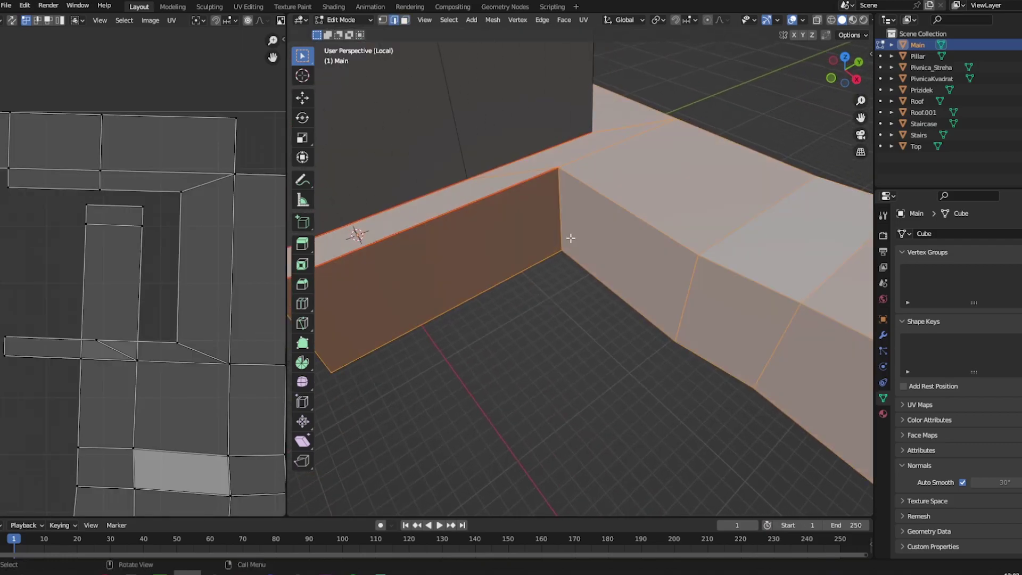
click(563, 221)
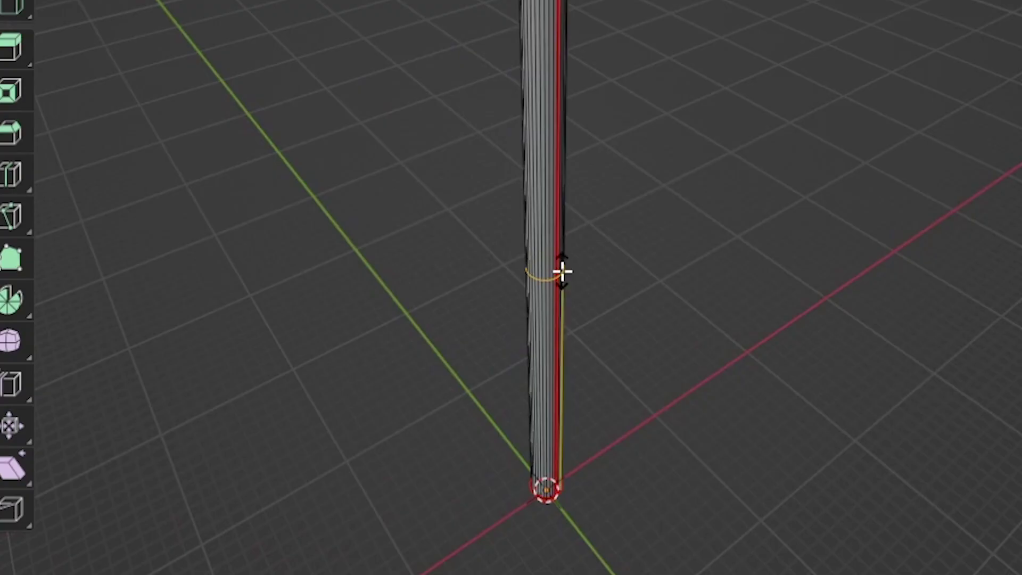
Mark the cylinder's side edge as a seam and unwrap it, then edit all building meshes.
scroll(623, 368, up, 3)
key(q)
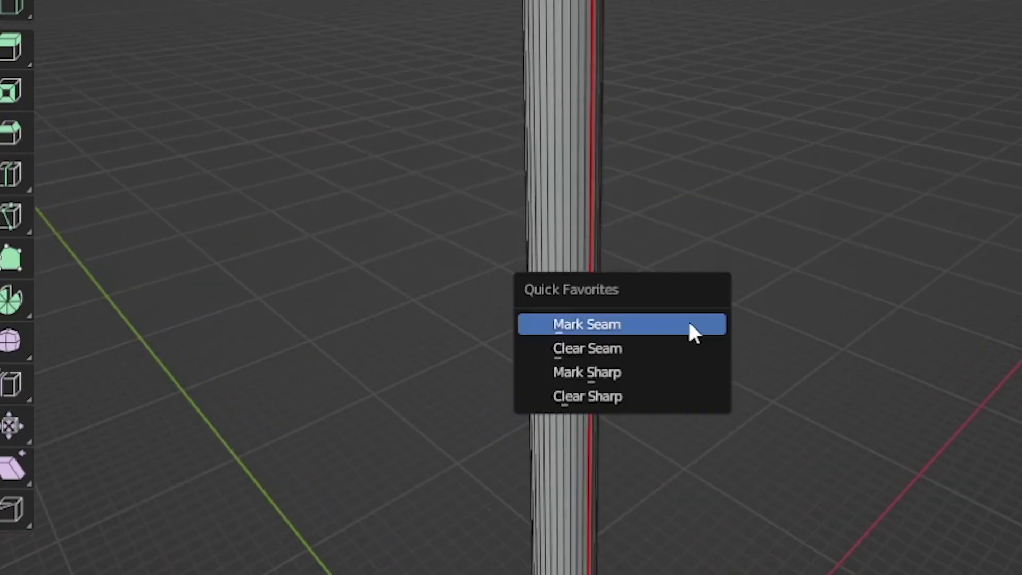
click(690, 324)
key(u)
click(612, 363)
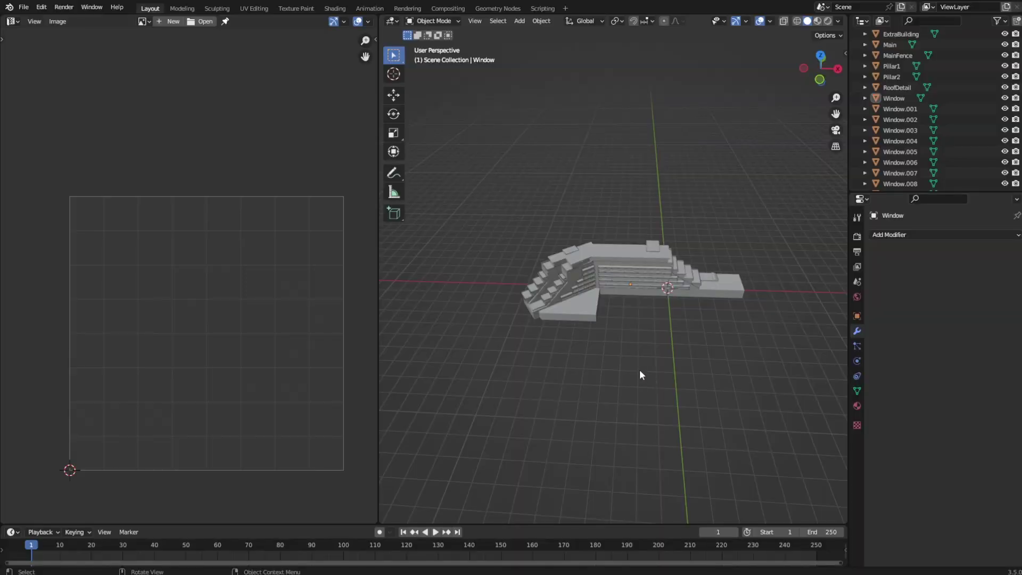
key(a)
key(Tab)
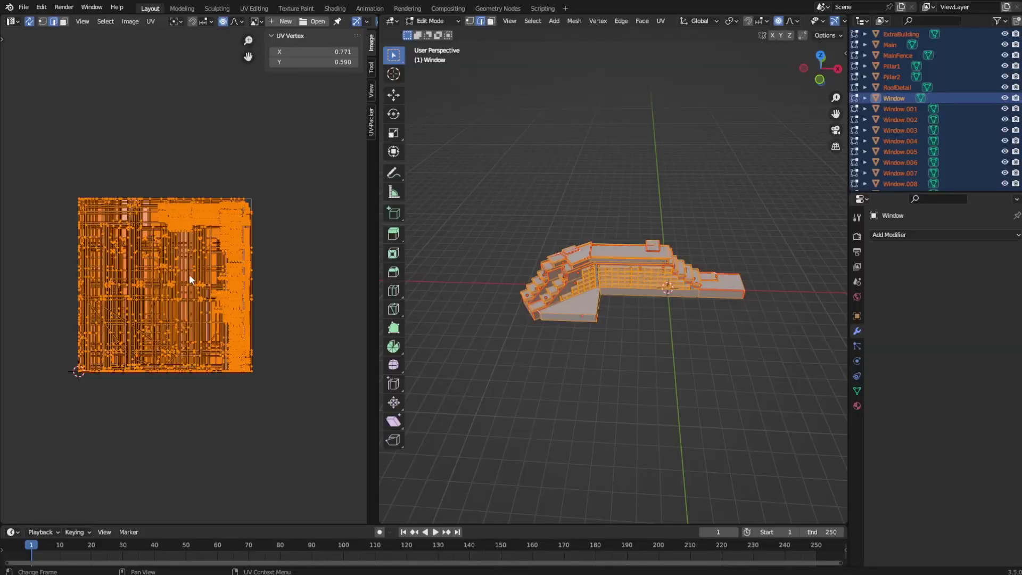
Unwrap all building objects together and pack them with UV-Packer into one 75.03%-filled sheet.
scroll(176, 261, up, 3)
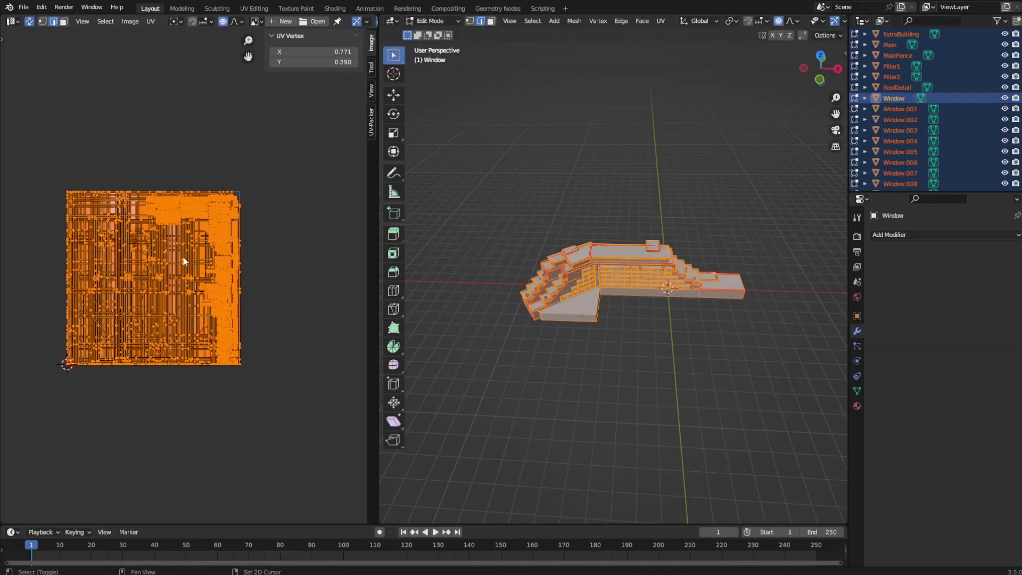
key(u)
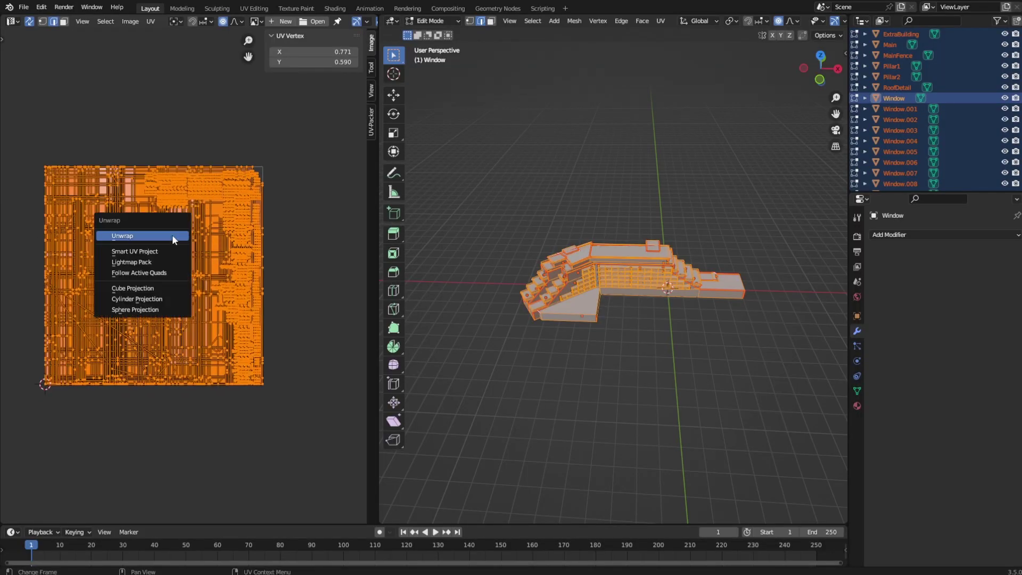
click(135, 238)
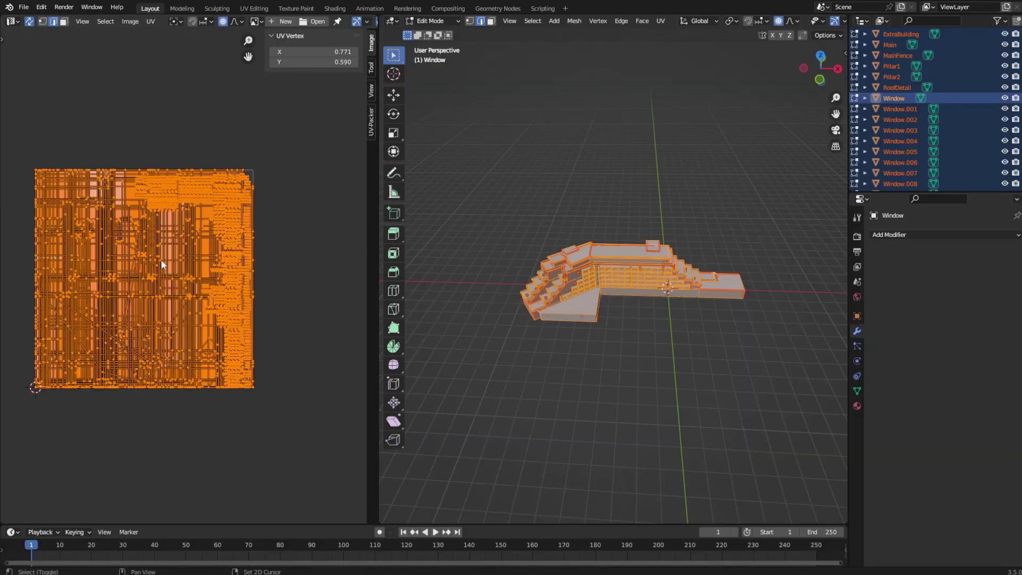
middle_drag(160, 260, 171, 257)
key(u)
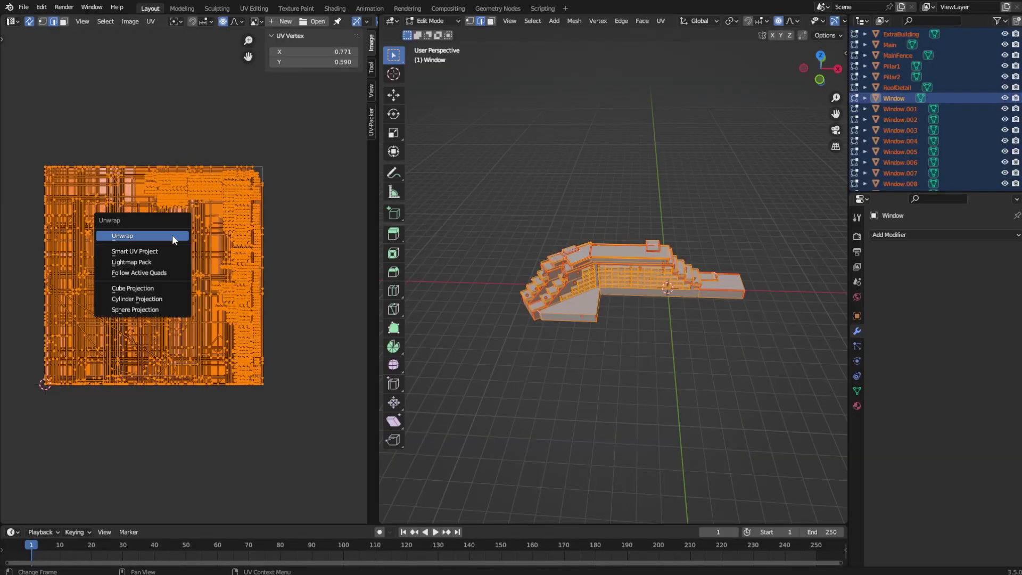
click(136, 237)
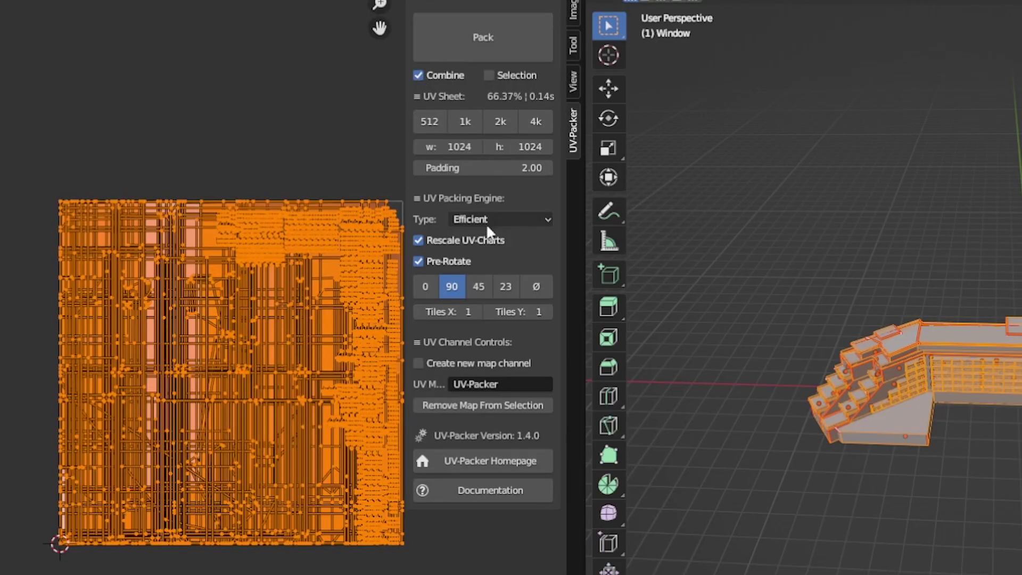
click(477, 35)
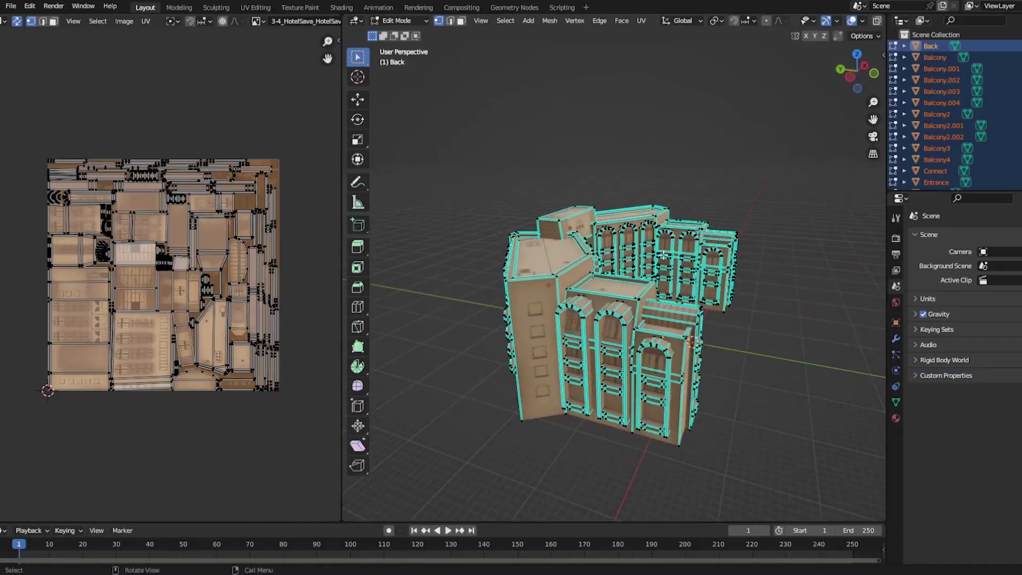
Orbit around the textured building and return to Object Mode.
middle_drag(664, 256, 584, 285)
key(Tab)
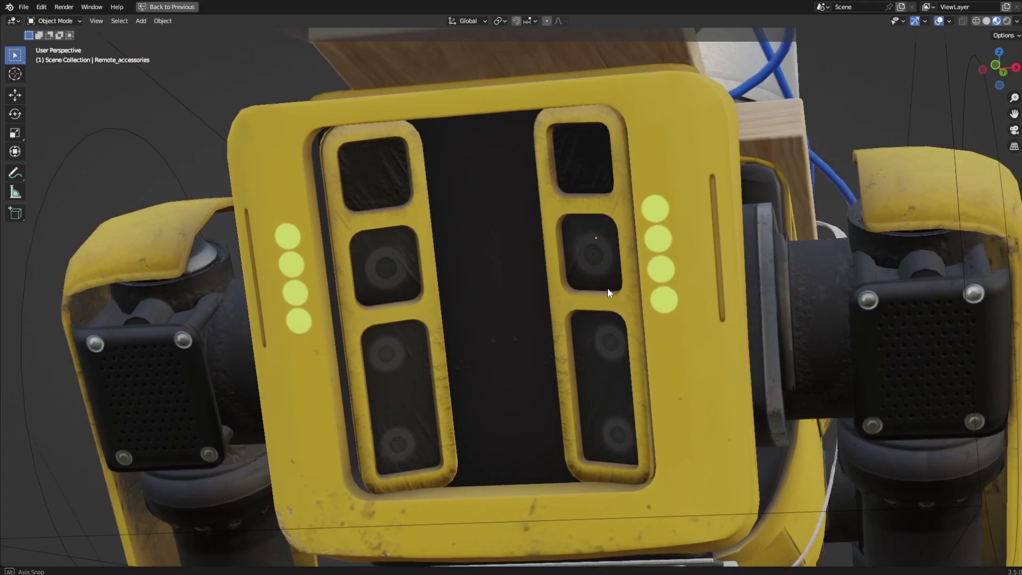
middle_drag(608, 289, 560, 305)
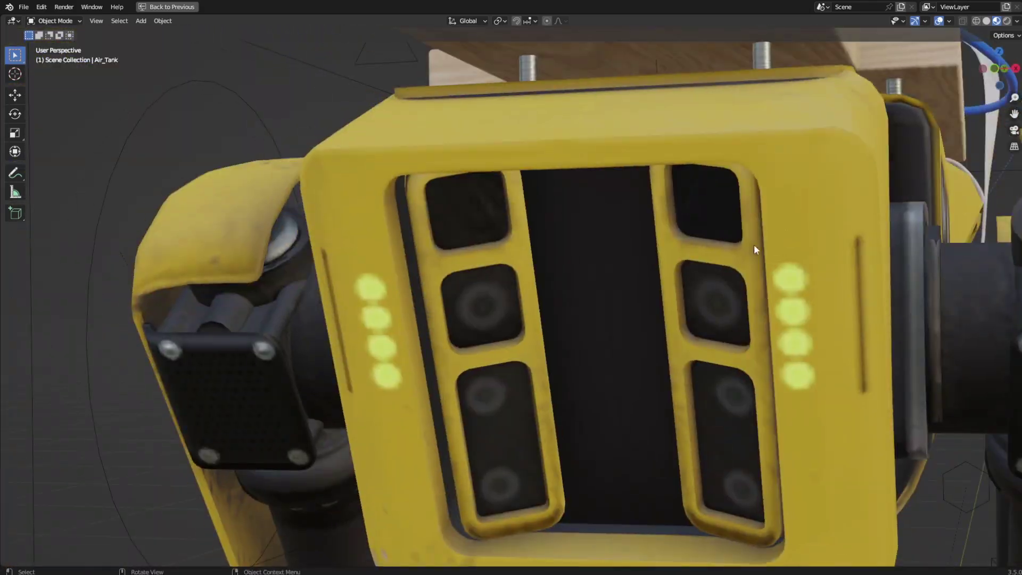
middle_drag(754, 245, 727, 244)
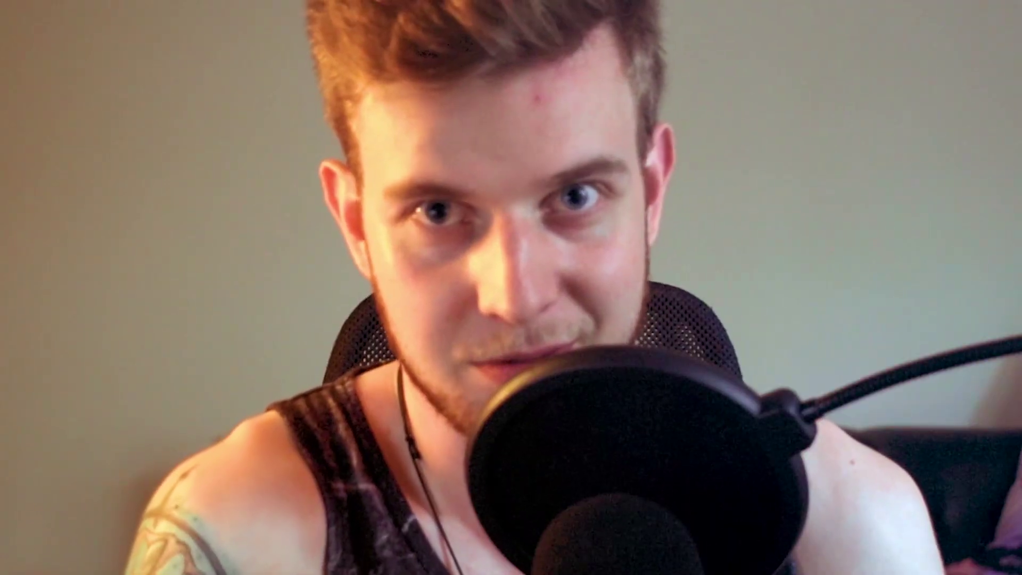